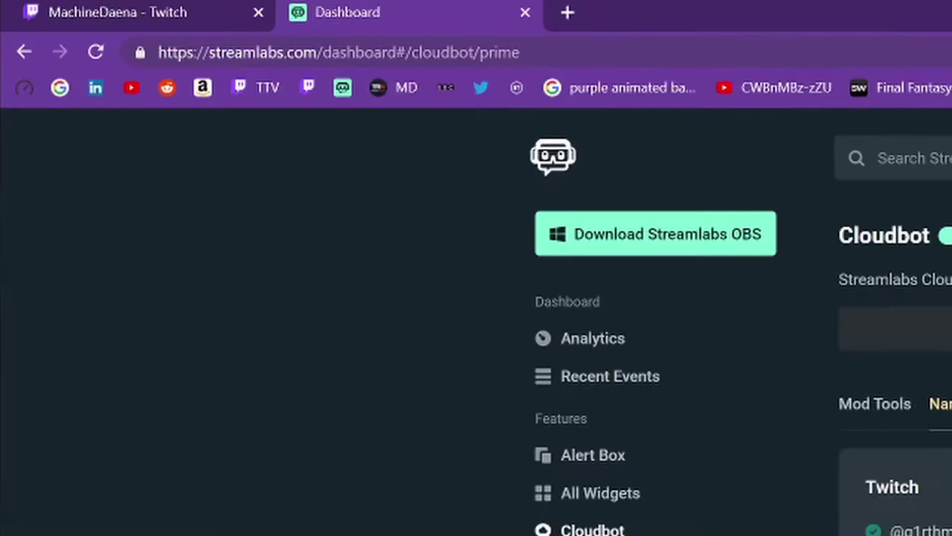
# Step: Examine the Cloudbot name page and the /mod Streamlabs command given for the channel chat
pyautogui.moveTo(54, 20); pyautogui.dragTo(107, 19)
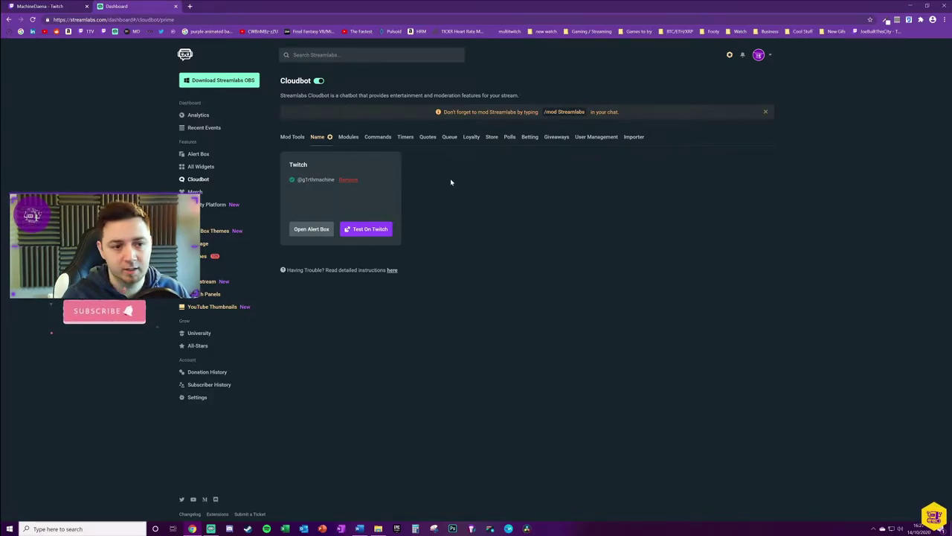
pyautogui.moveTo(544, 111); pyautogui.dragTo(551, 112)
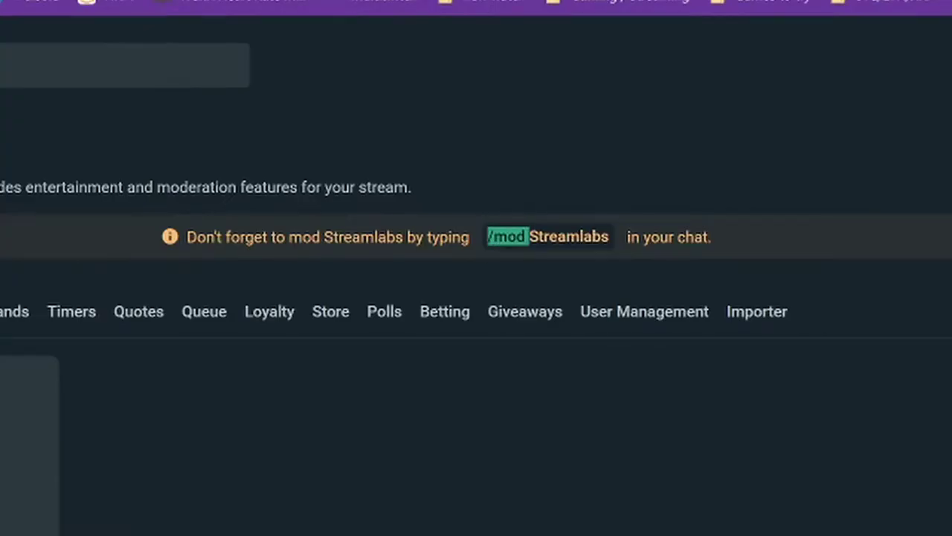
pyautogui.moveTo(537, 237); pyautogui.dragTo(611, 236)
pyautogui.click(612, 236)
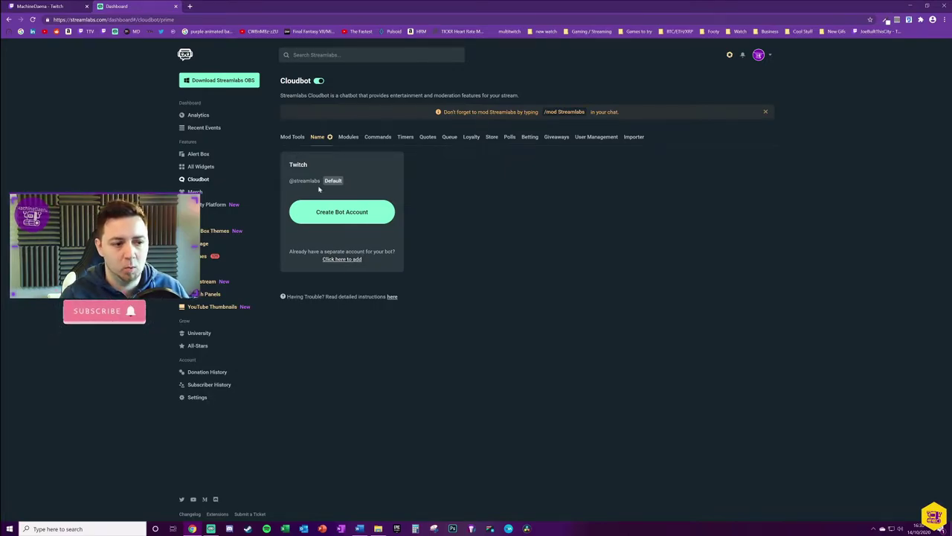
# Step: Start linking an existing separate Twitch bot account to Cloudbot, checking the account named in the authorization request and the linked bot name
pyautogui.click(347, 258)
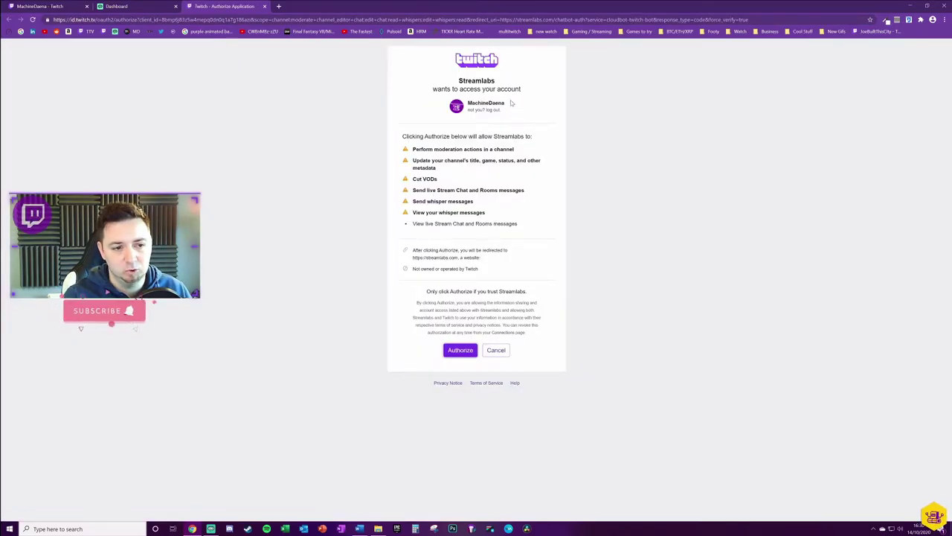
pyautogui.doubleClick(485, 103)
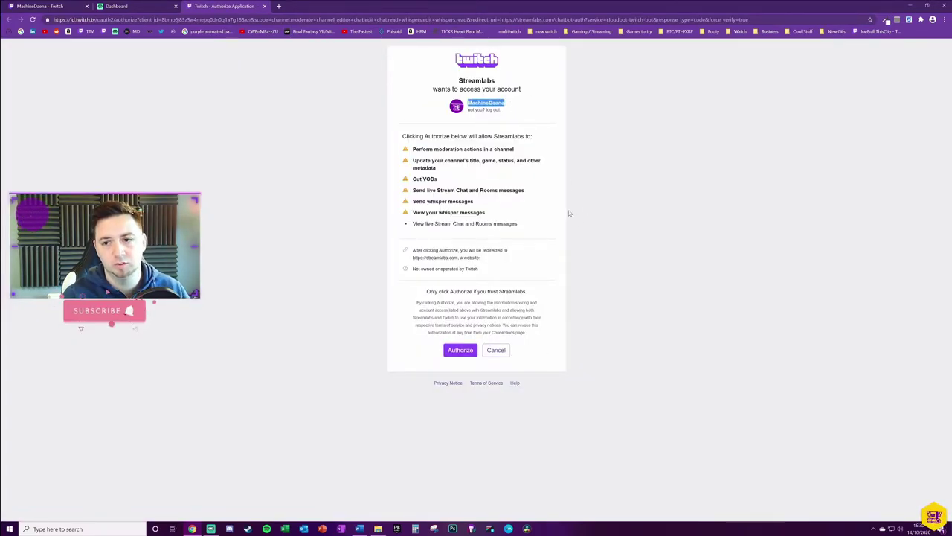
pyautogui.click(504, 111)
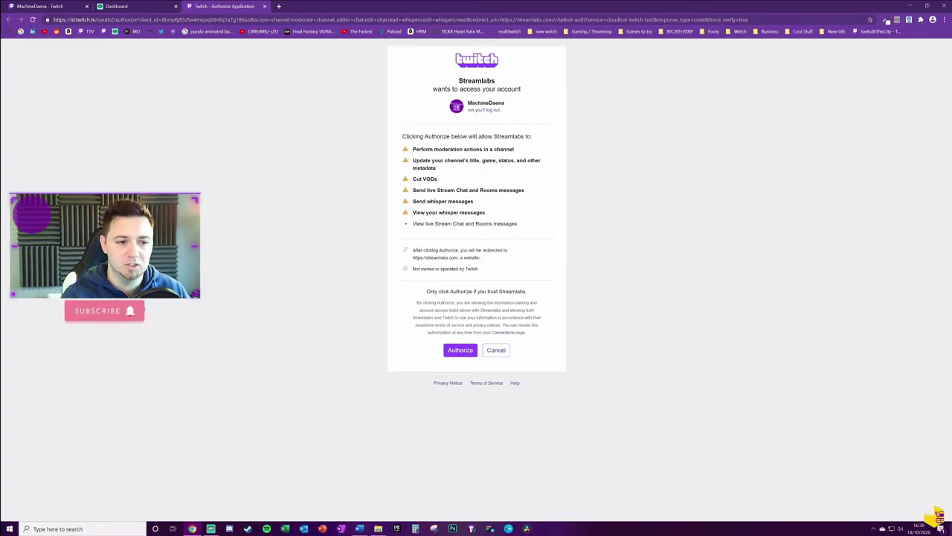
pyautogui.doubleClick(480, 104)
pyautogui.click(627, 179)
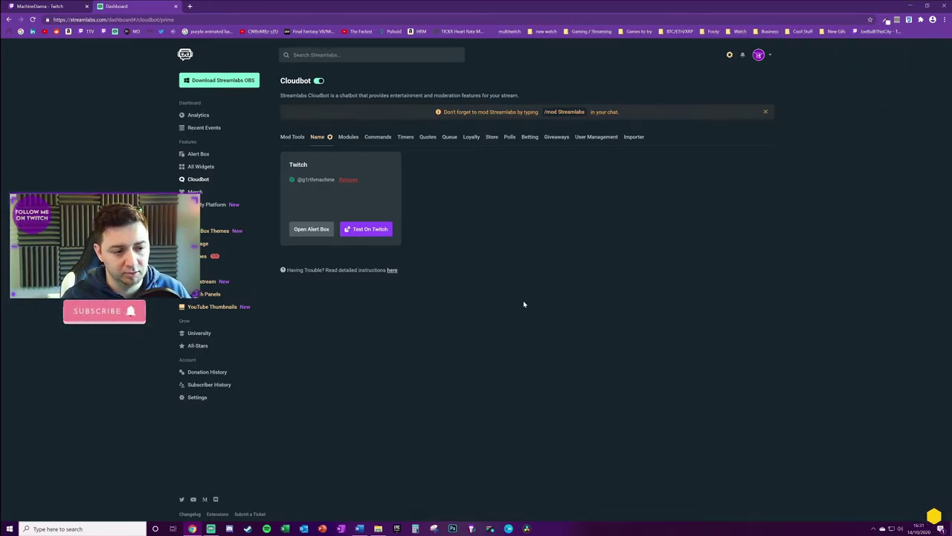
pyautogui.moveTo(297, 179); pyautogui.dragTo(332, 188)
pyautogui.click(332, 188)
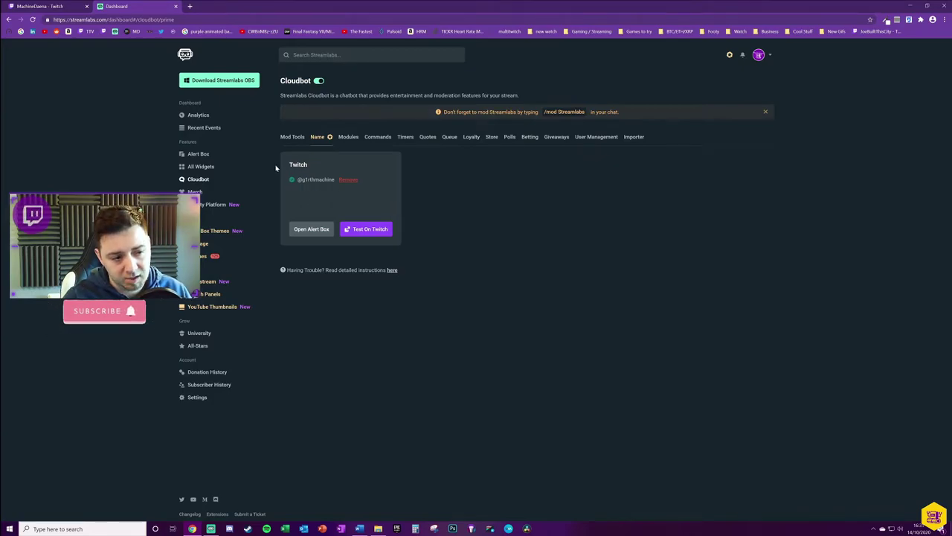
# Step: In the Twitch channel's chat, switch to the non-mod chat settings and set the identity's name color to purple
pyautogui.click(64, 11)
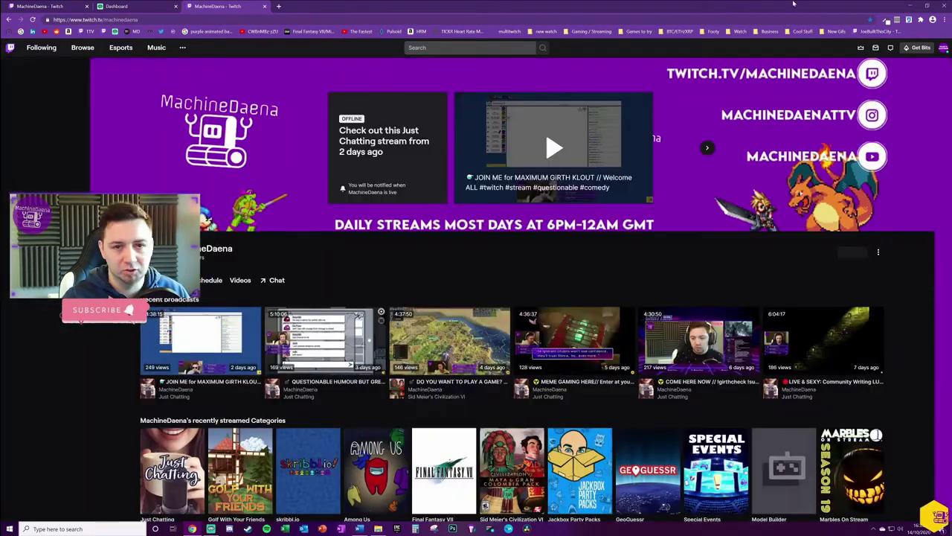
pyautogui.click(277, 279)
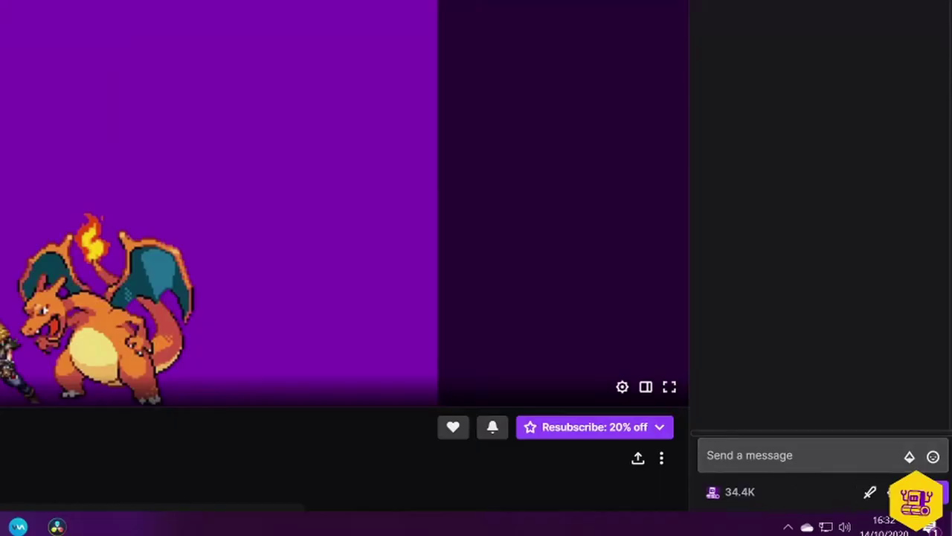
pyautogui.click(890, 492)
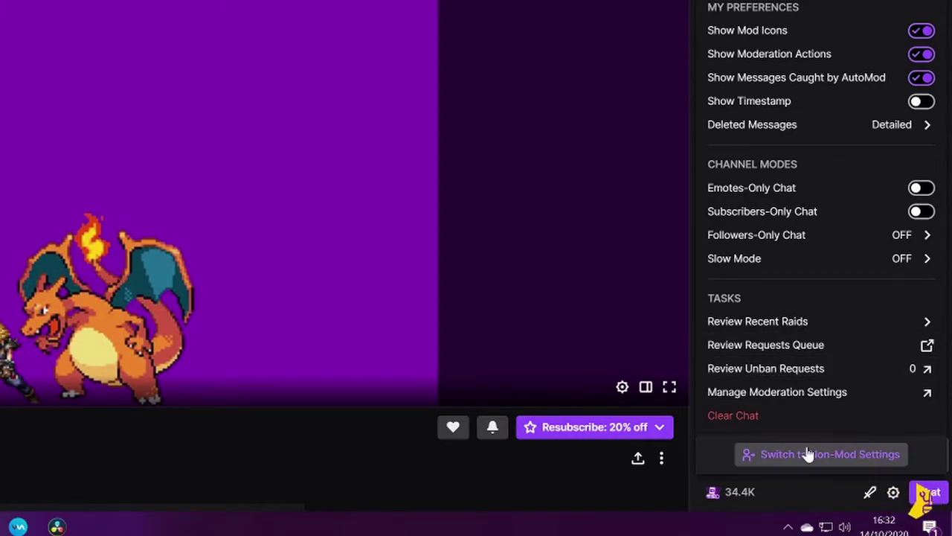
pyautogui.click(809, 456)
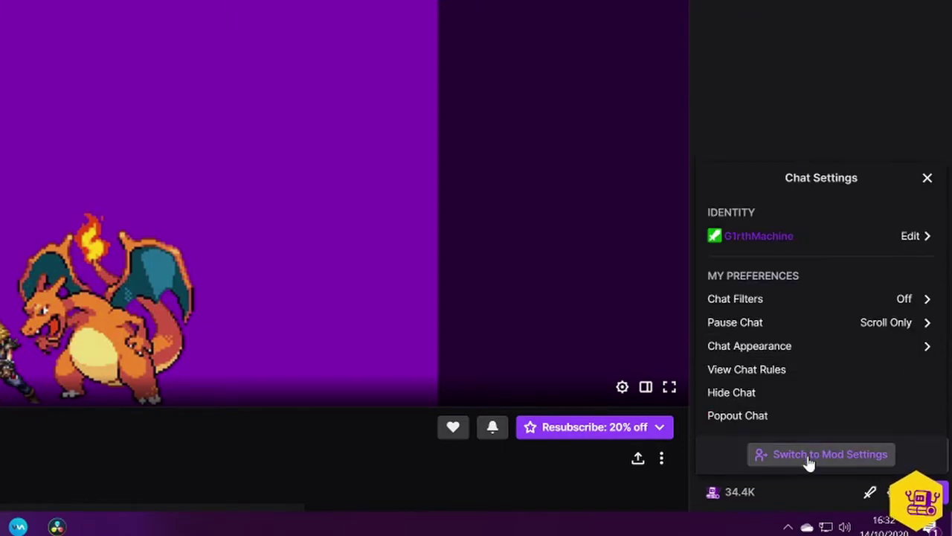
pyautogui.click(772, 237)
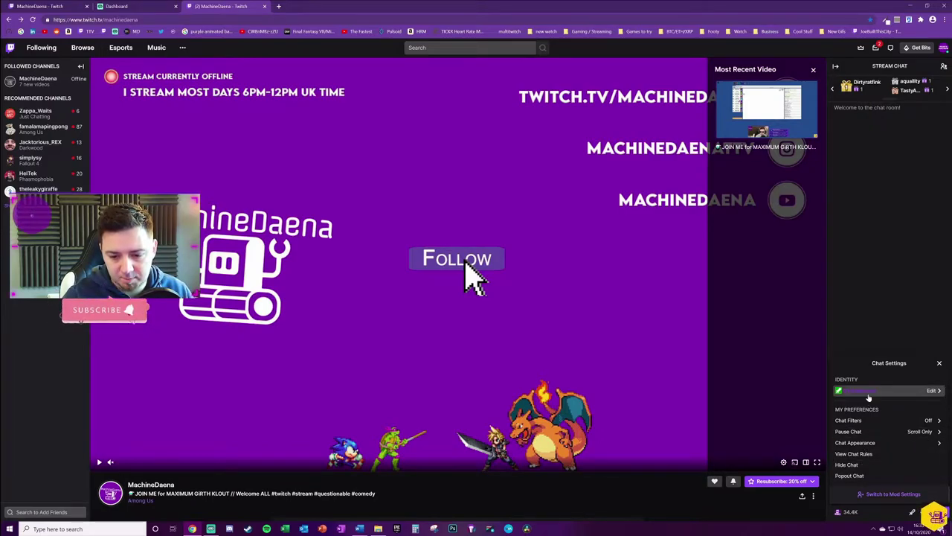
pyautogui.click(930, 390)
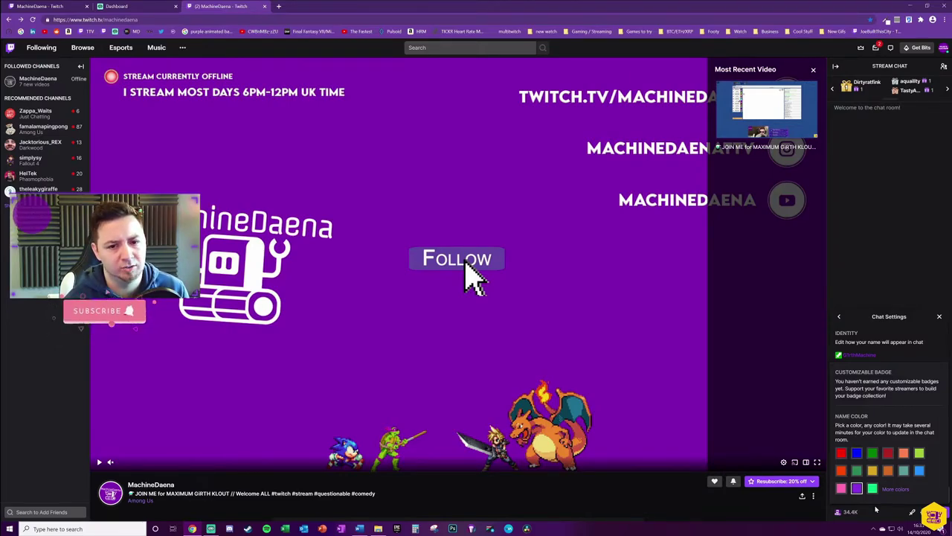
pyautogui.click(857, 489)
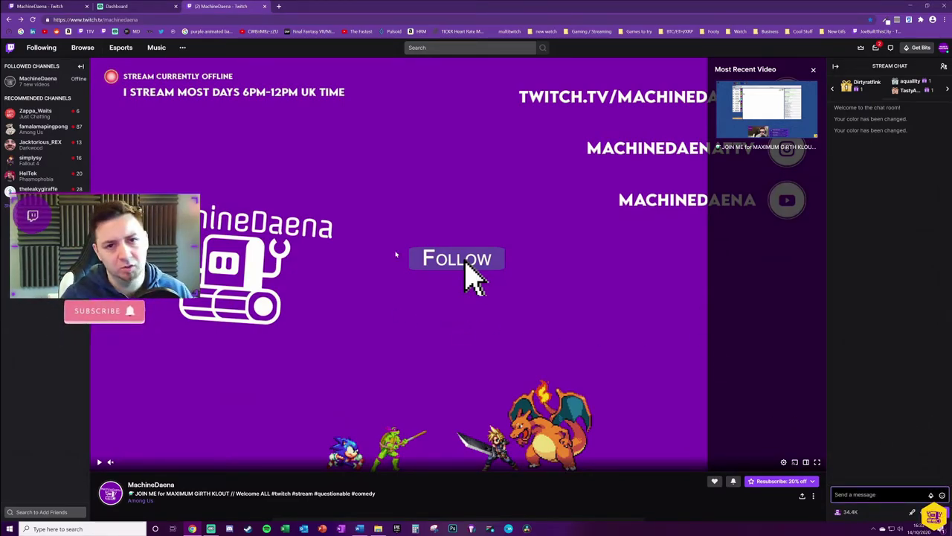
# Step: In Streamlabs Cloudbot's custom commands, inspect the /me prefix in the !followage response, close it unchanged and browse the remaining commands
pyautogui.click(132, 9)
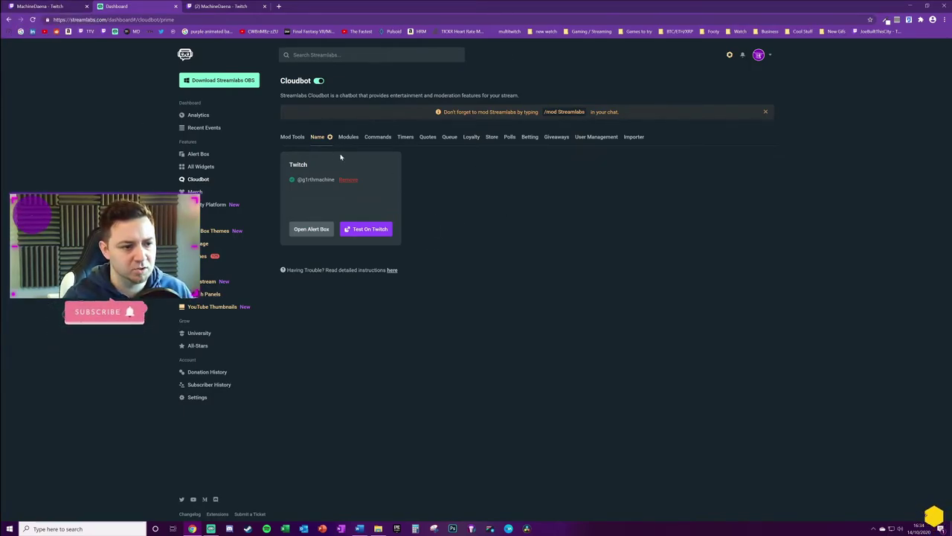
pyautogui.click(378, 137)
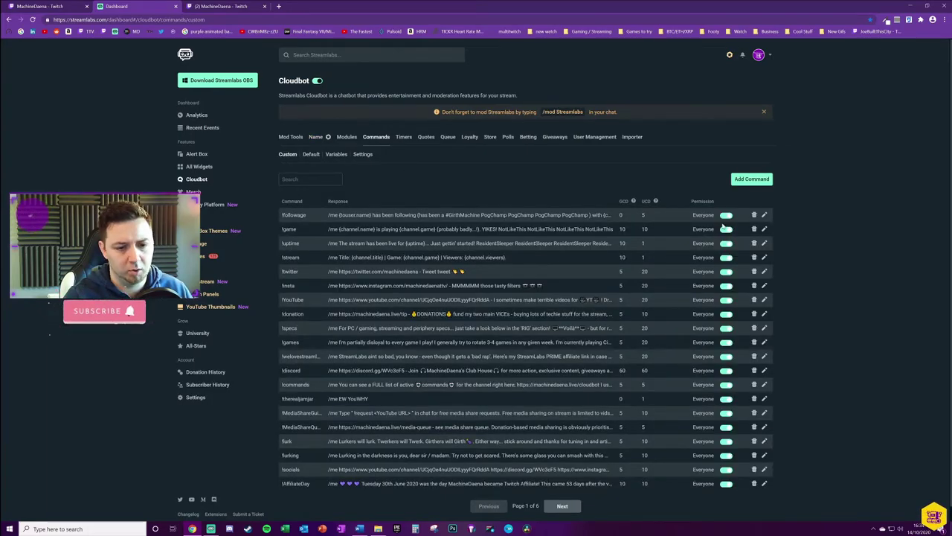
pyautogui.click(763, 216)
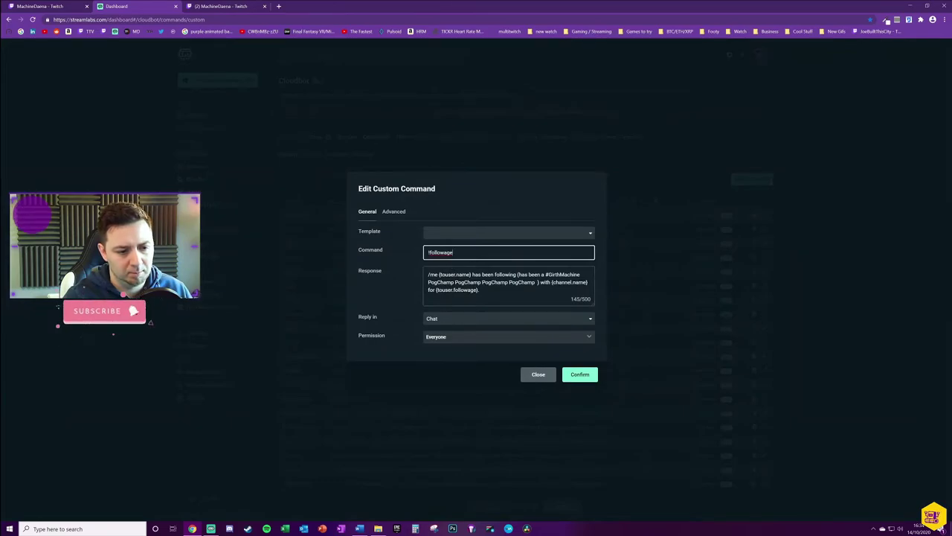
pyautogui.press('Tab')
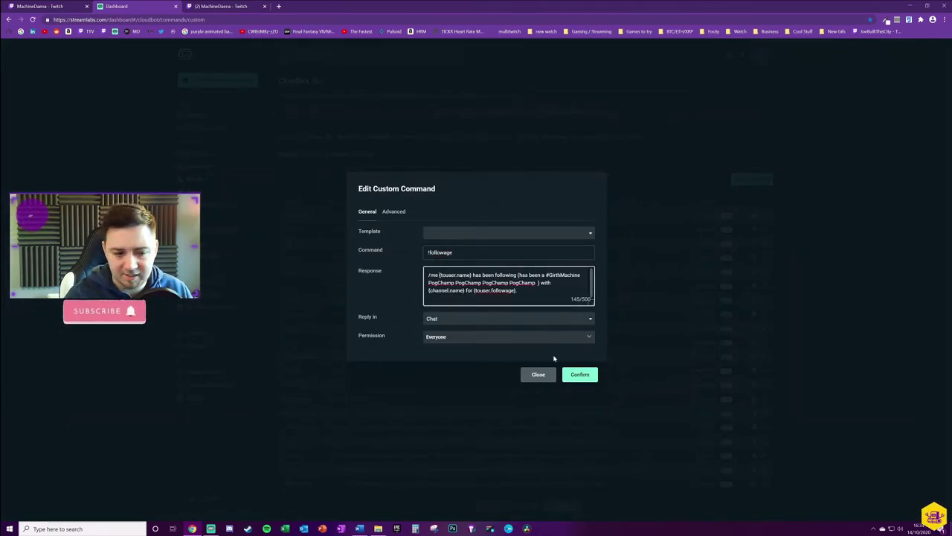
pyautogui.moveTo(440, 275); pyautogui.dragTo(411, 280)
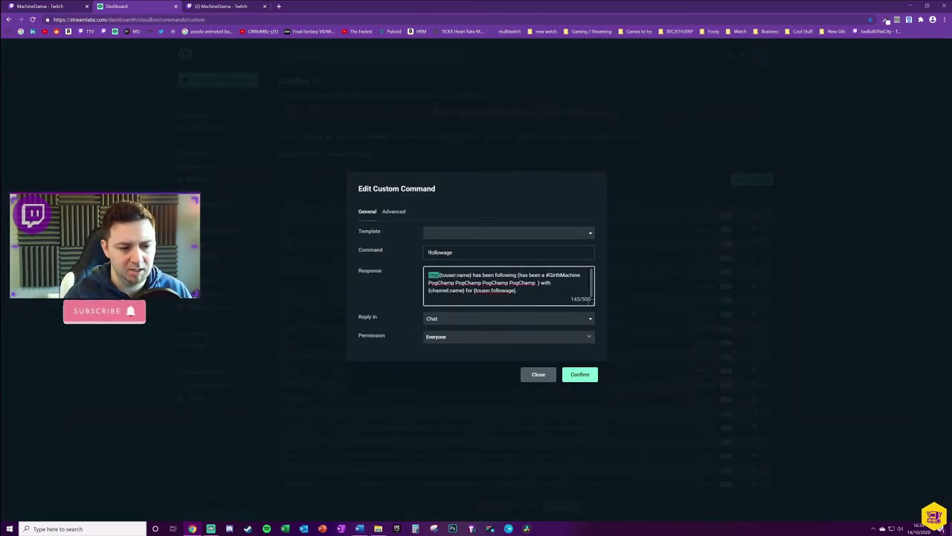
pyautogui.hotkey('shift', 'Left')
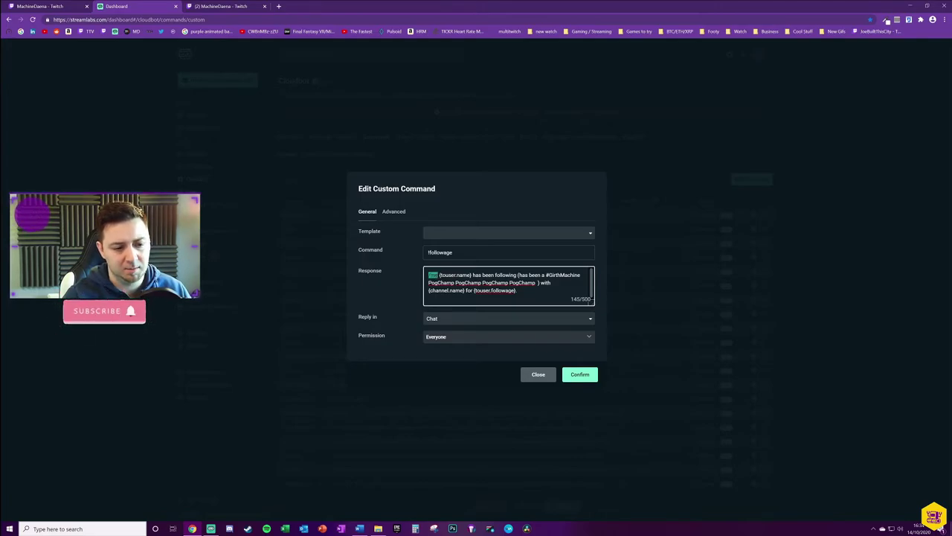
pyautogui.press('Right')
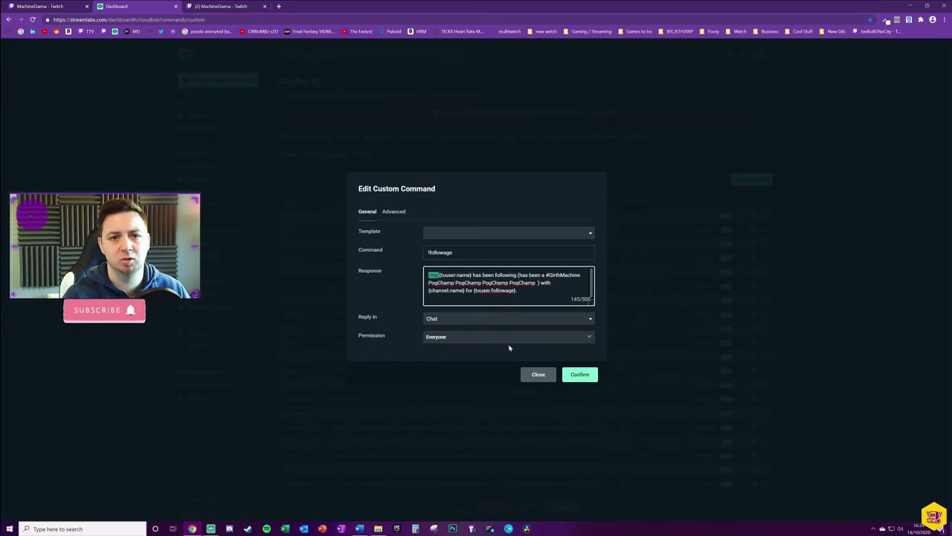
pyautogui.click(532, 377)
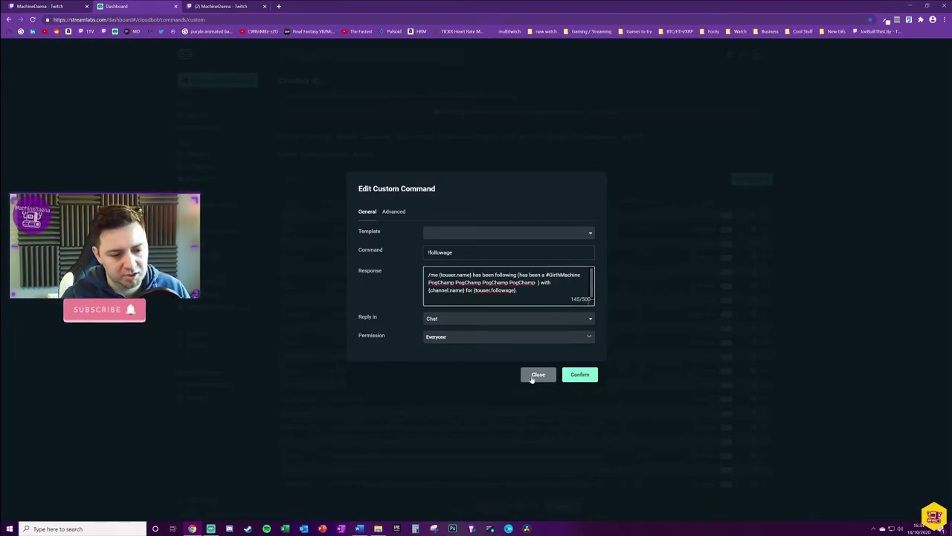
pyautogui.click(532, 377)
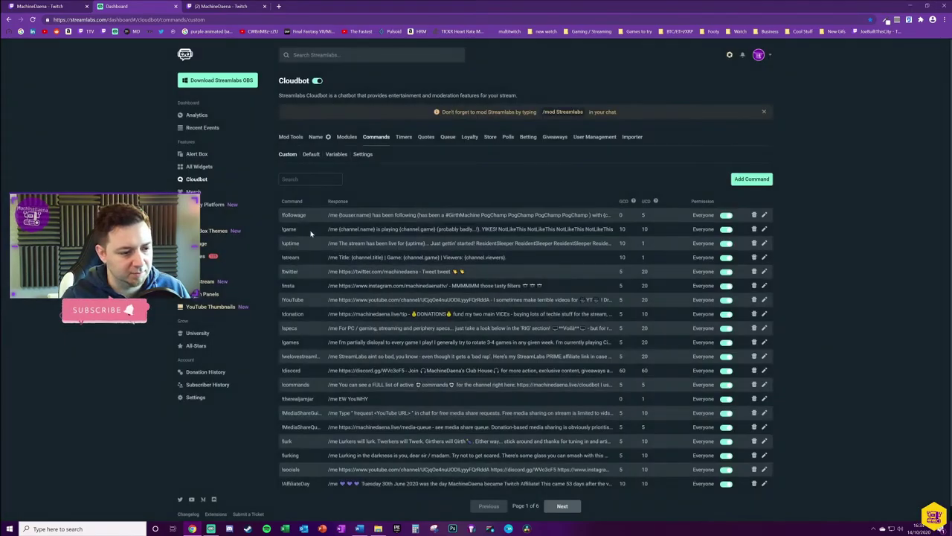
pyautogui.click(567, 508)
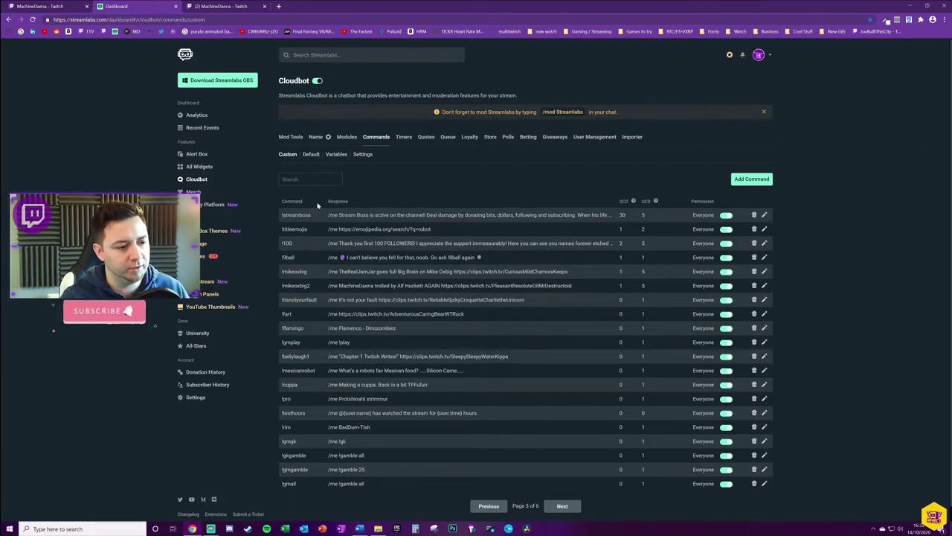
# Step: Inspect the /me prefix in the success and failed responses of the default !addcommand command, leaving it unchanged
pyautogui.click(311, 155)
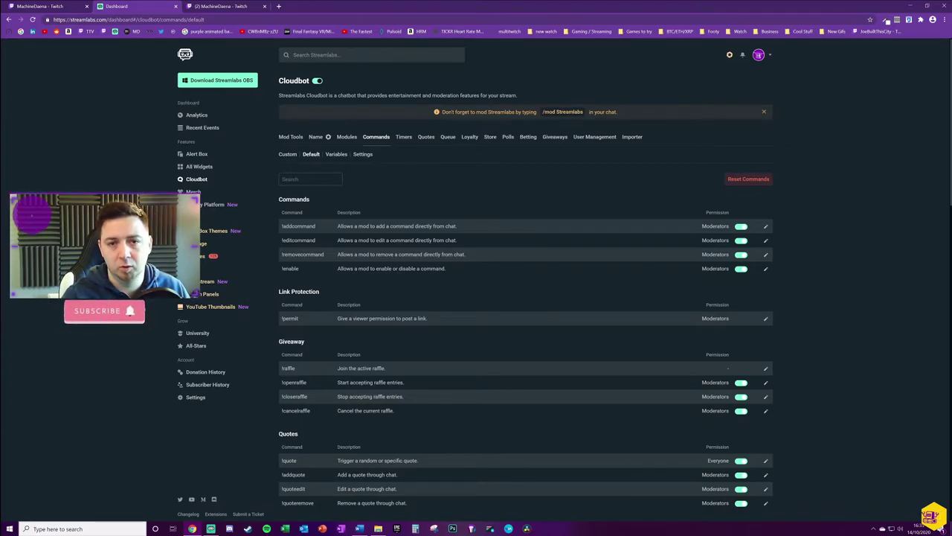
pyautogui.click(766, 226)
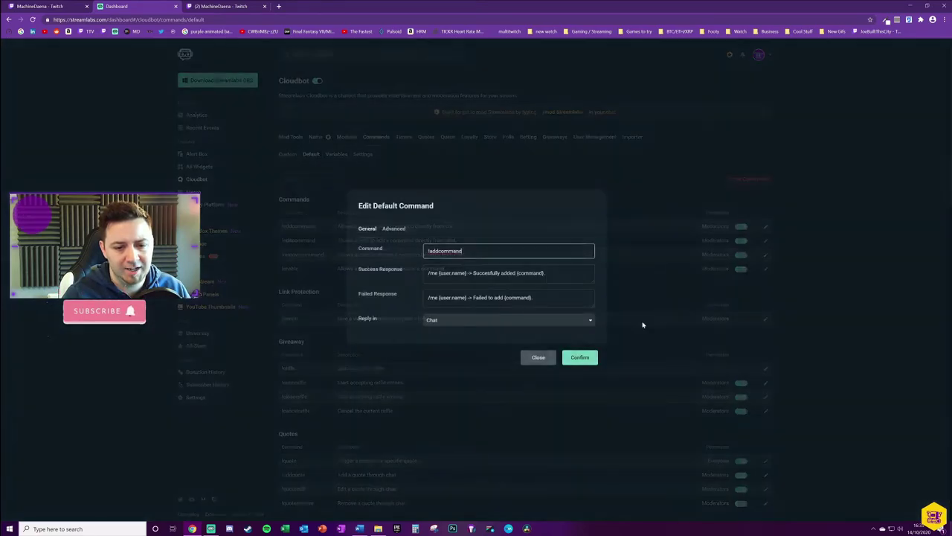
pyautogui.doubleClick(433, 273)
pyautogui.doubleClick(433, 298)
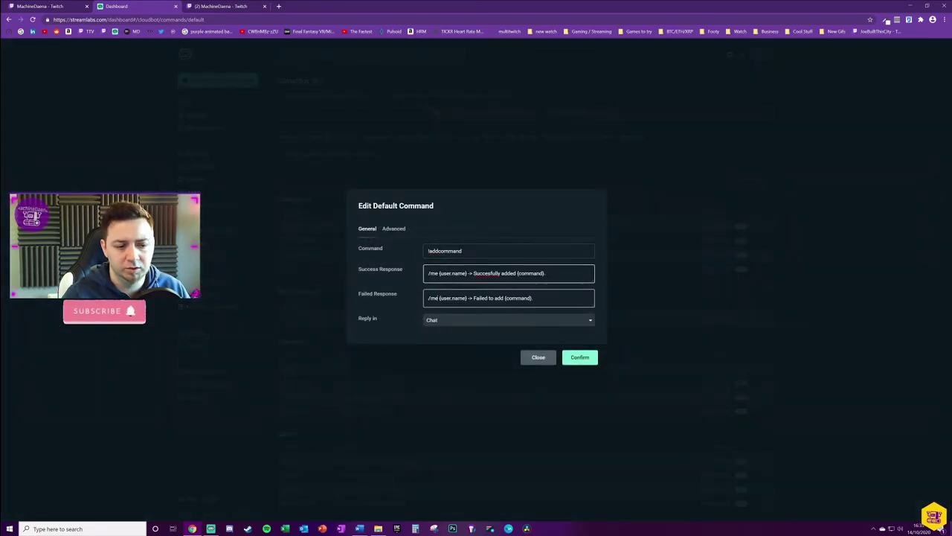
pyautogui.click(555, 365)
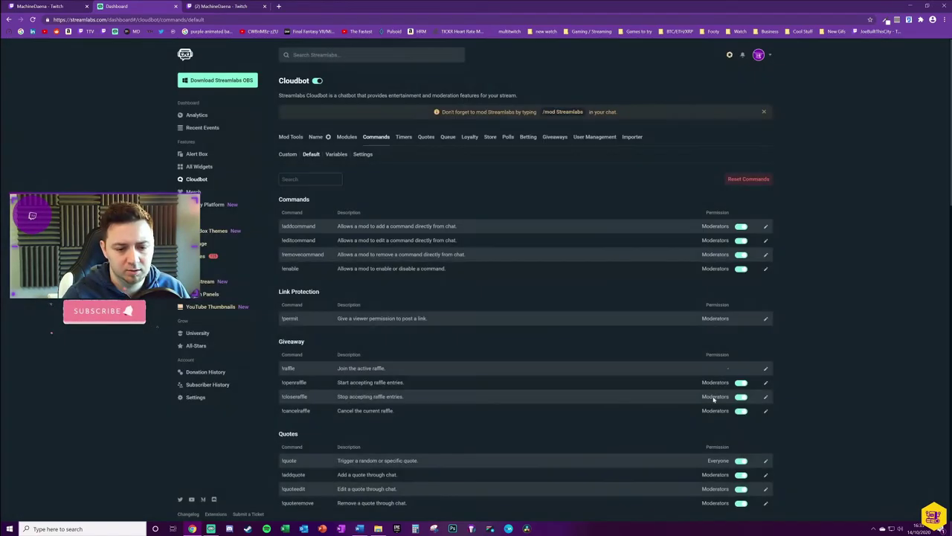
# Step: Check the default !closeraffle command, the command variables and the cooldown, cost and permission message settings
pyautogui.click(766, 395)
pyautogui.click(538, 336)
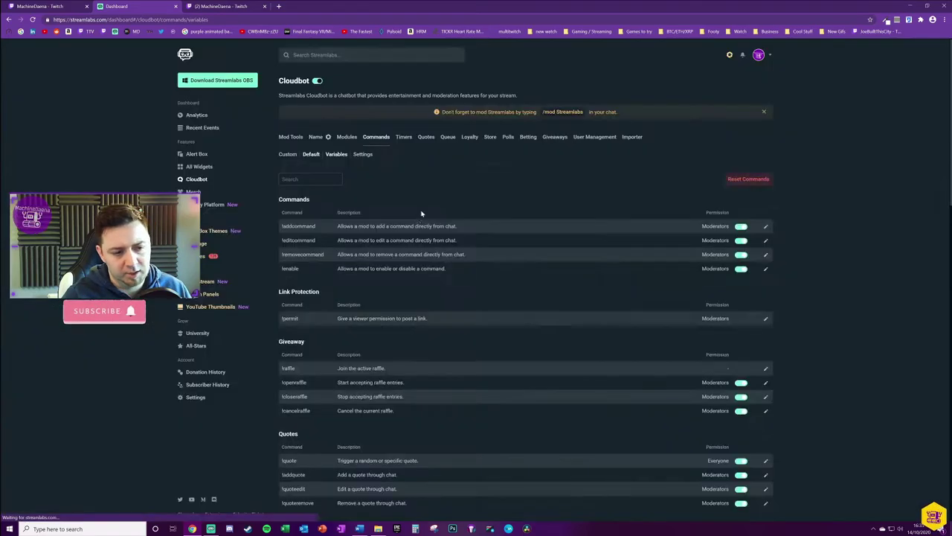
pyautogui.click(336, 154)
pyautogui.click(364, 156)
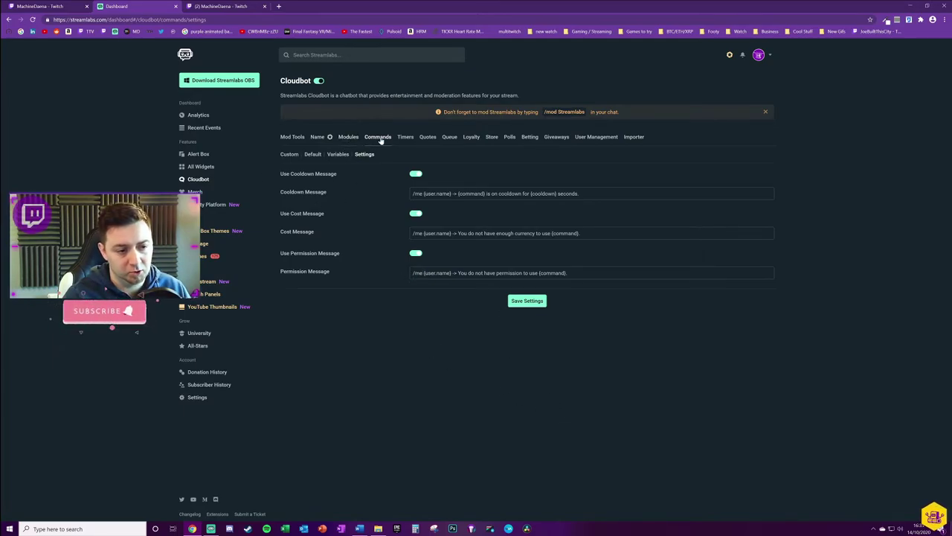
# Step: Inspect the /me prefix in the FollowTwitch timer's response and leave the timer unchanged
pyautogui.click(404, 137)
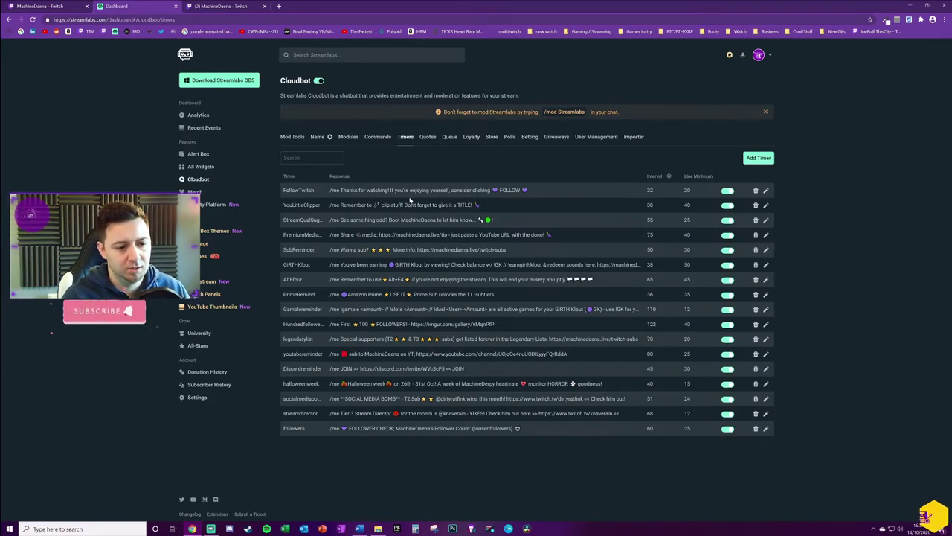
pyautogui.click(766, 191)
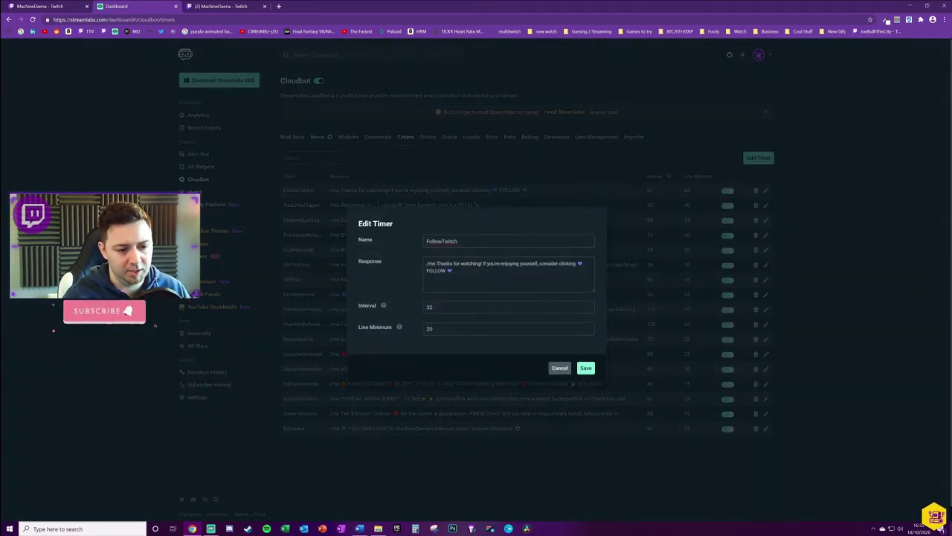
pyautogui.moveTo(425, 263); pyautogui.dragTo(437, 263)
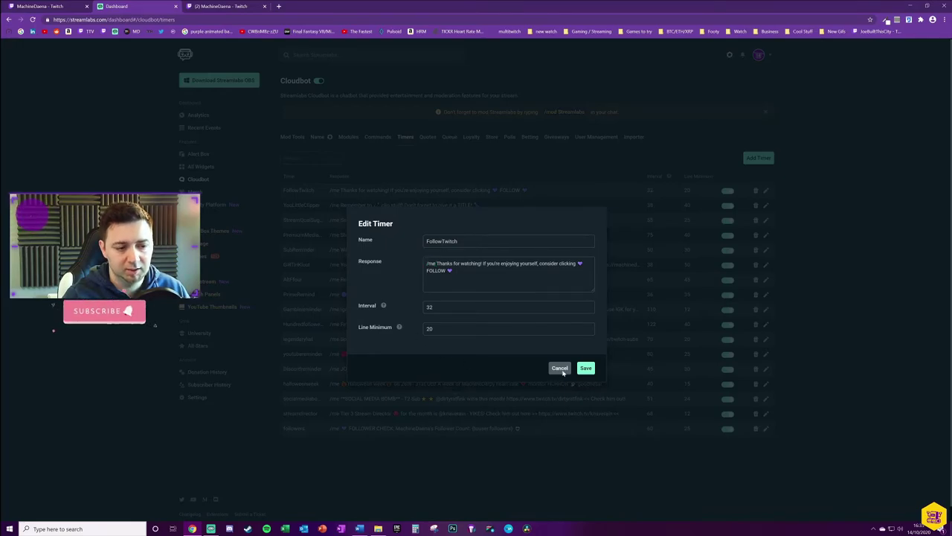
pyautogui.click(560, 368)
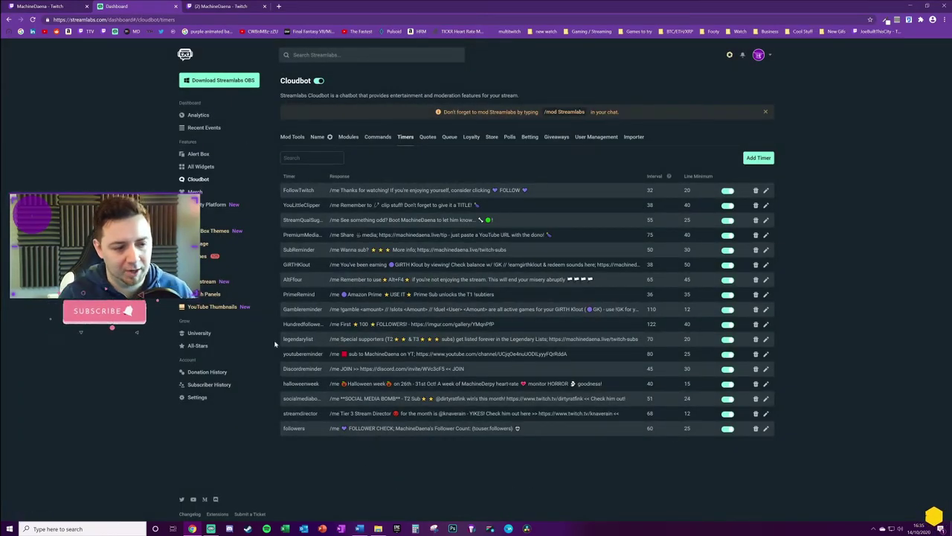
# Step: Switch to the recorded Twitch stream, pause playback and examine the bot's colored messages in the chat replay
pyautogui.click(41, 6)
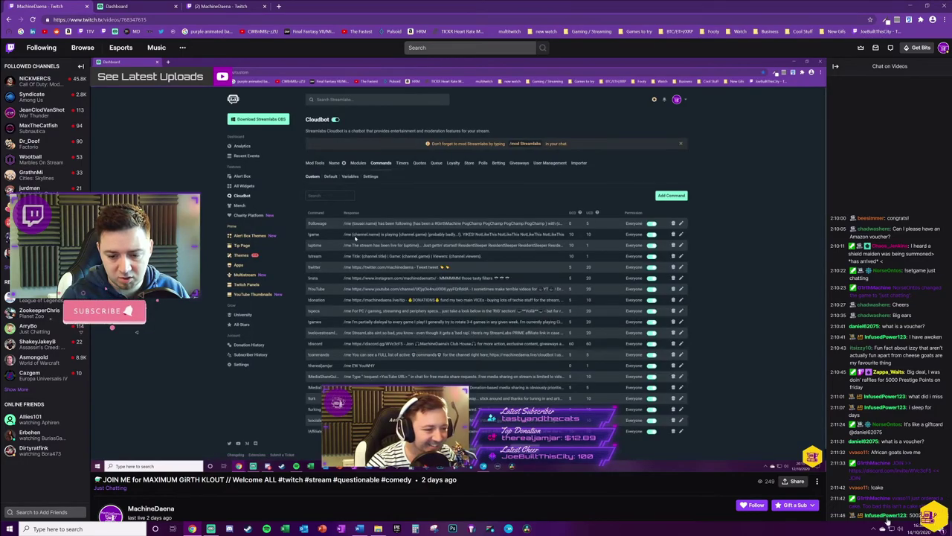
pyautogui.moveTo(417, 325)
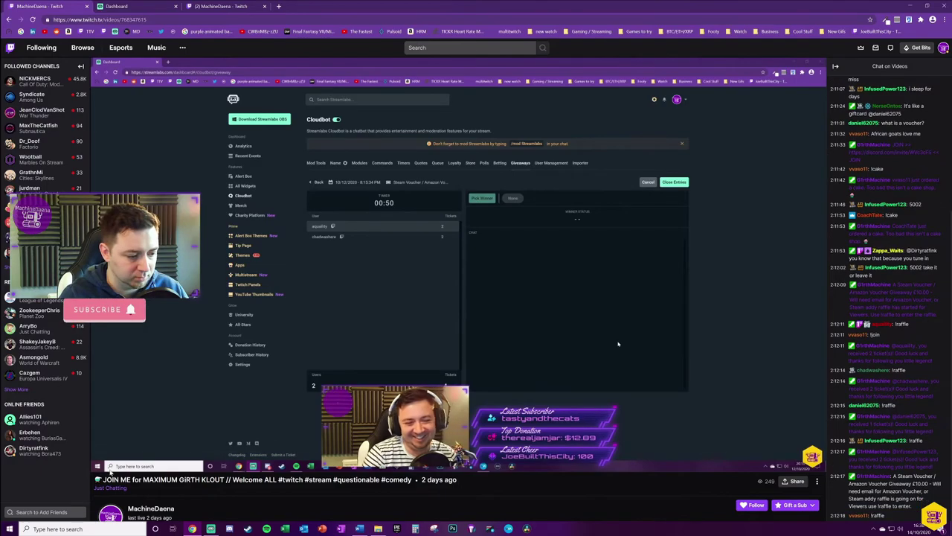
pyautogui.press('space')
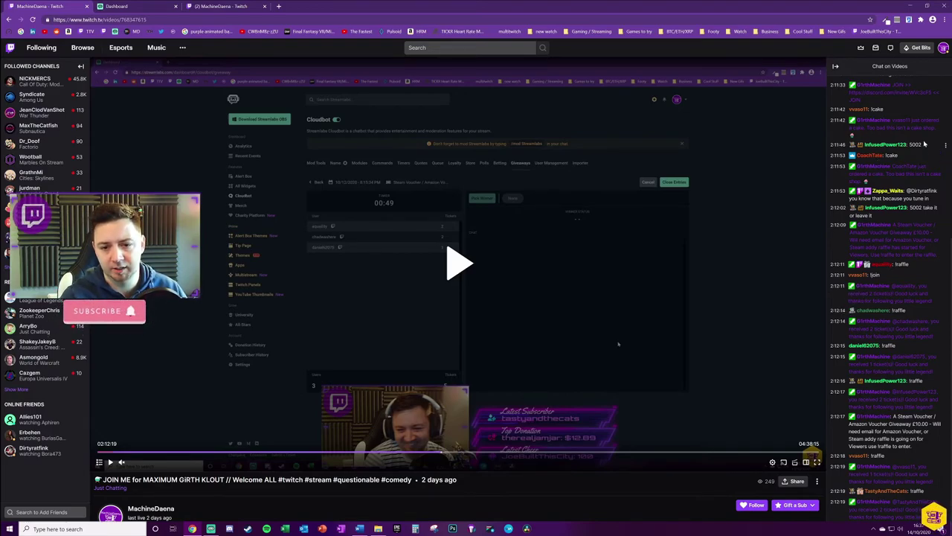
pyautogui.click(931, 215)
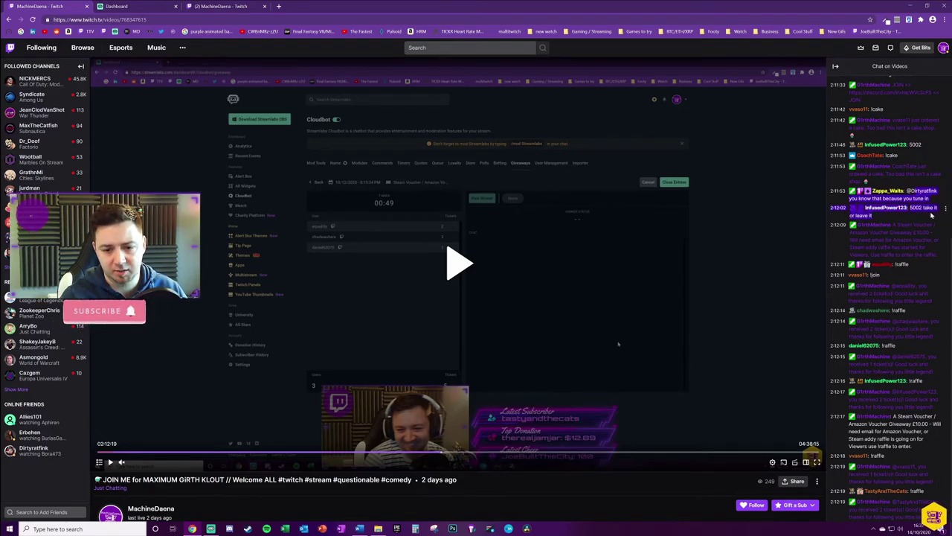